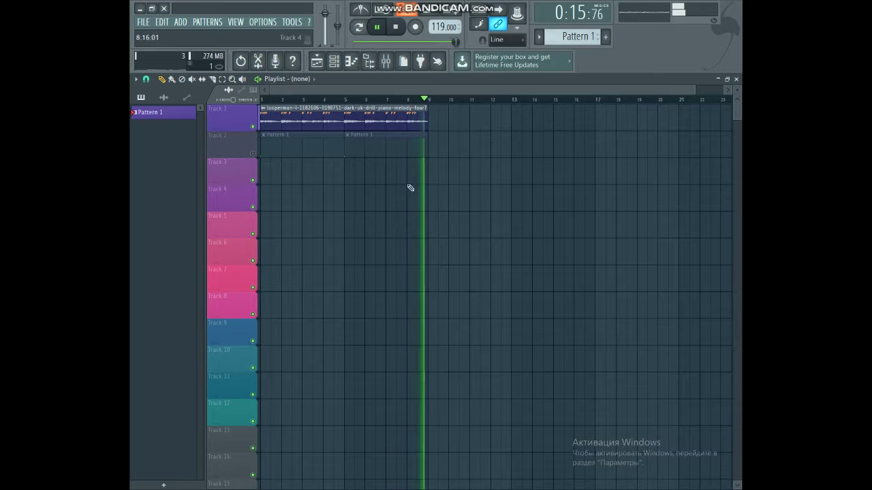
Unmute Track 2 in the playlist so that every playlist track is enabled
{"action": "right_click", "coordinate": [253, 154]}
{"action": "left_click", "coordinate": [333, 62]}
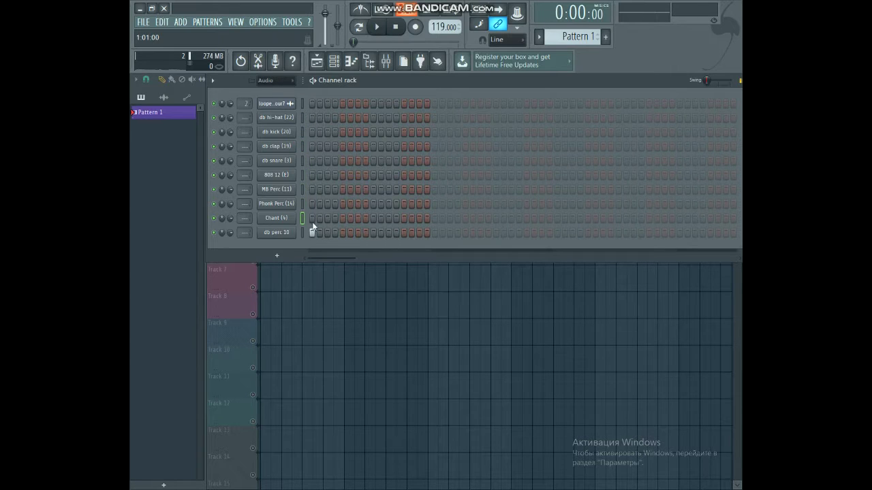
{"action": "left_click", "coordinate": [361, 317]}
{"action": "right_click", "coordinate": [253, 153]}
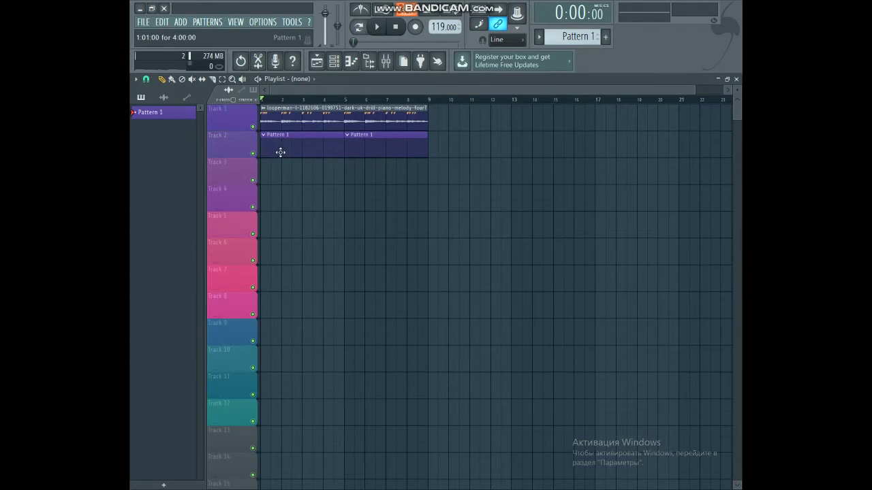
Open Pattern 1's channel rack and fill the db hi-hat (22) channel on every second step
{"action": "double_click", "coordinate": [281, 152]}
{"action": "left_click", "coordinate": [352, 265]}
{"action": "left_click", "coordinate": [339, 64]}
{"action": "right_click", "coordinate": [294, 114]}
{"action": "left_click_drag", "start_coordinate": [564, 118], "coordinate": [573, 118]}
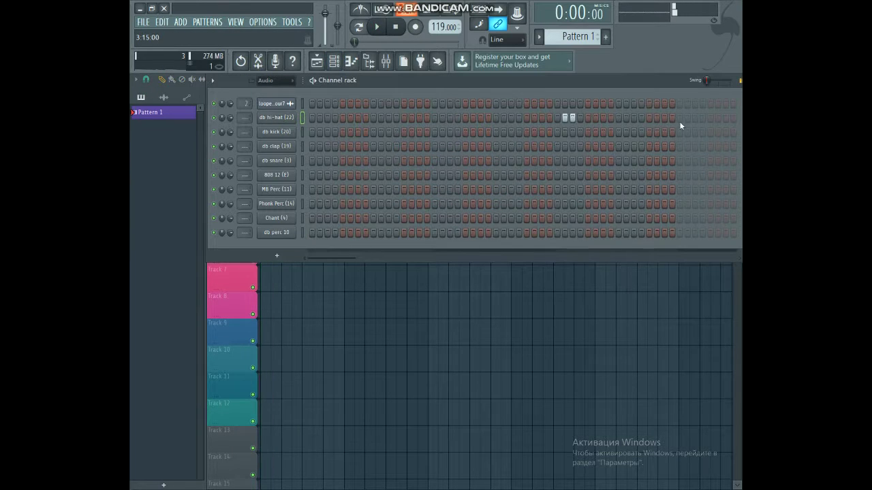
{"action": "right_click", "coordinate": [269, 119]}
{"action": "left_click", "coordinate": [392, 148]}
Place db clap (19) hits on step 9 of all four bars and db snare (3) hits on step 9 of bars 1 to 3
{"action": "key", "text": "space"}
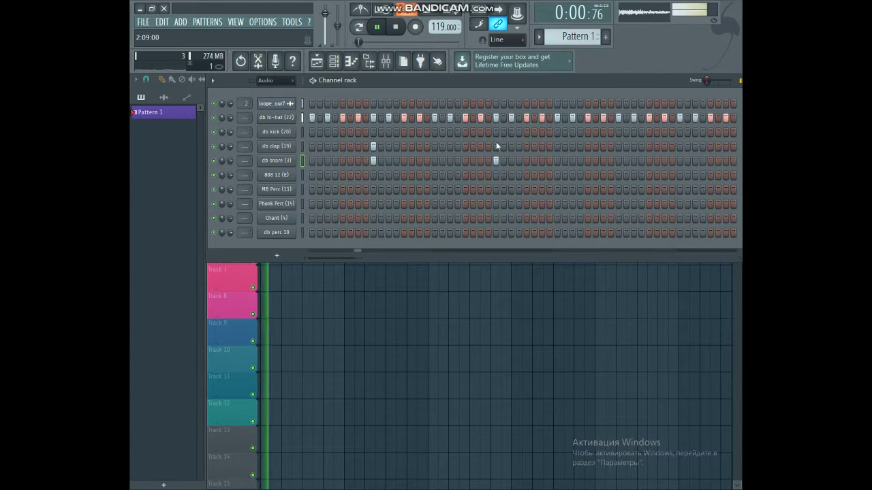
{"action": "left_click", "coordinate": [319, 63]}
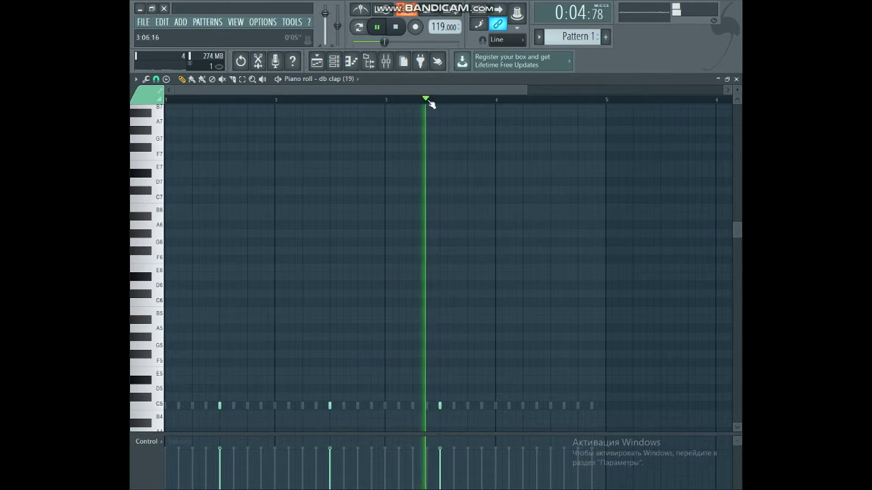
{"action": "left_click", "coordinate": [551, 407]}
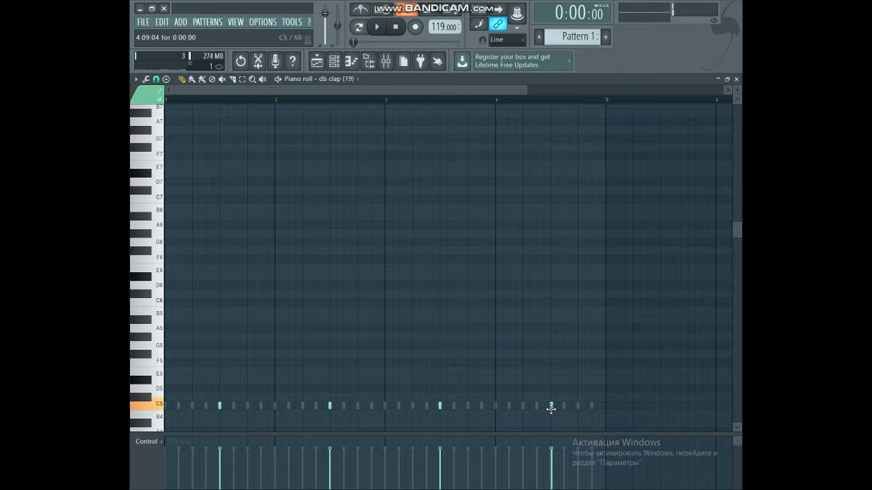
{"action": "scroll", "coordinate": [541, 249], "scroll_direction": "up", "scroll_amount": 4}
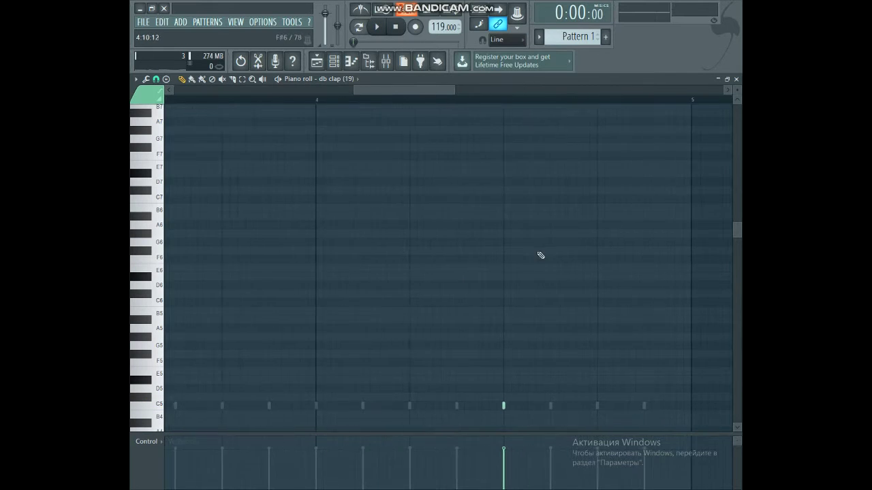
{"action": "scroll", "coordinate": [509, 348], "scroll_direction": "down", "scroll_amount": 2}
{"action": "left_click", "coordinate": [340, 64]}
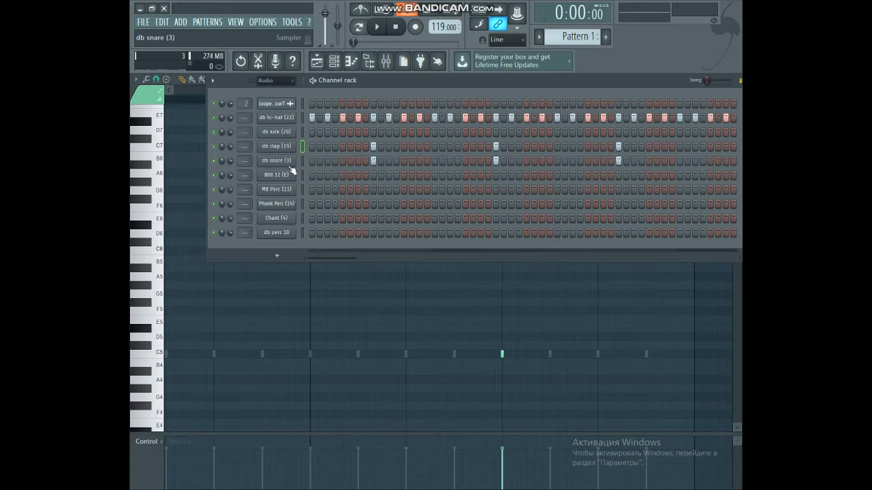
{"action": "left_click", "coordinate": [450, 303]}
Show the 808 12 (E) channel in the piano roll and place a B4 note at the start of bar 1
{"action": "key", "text": "space"}
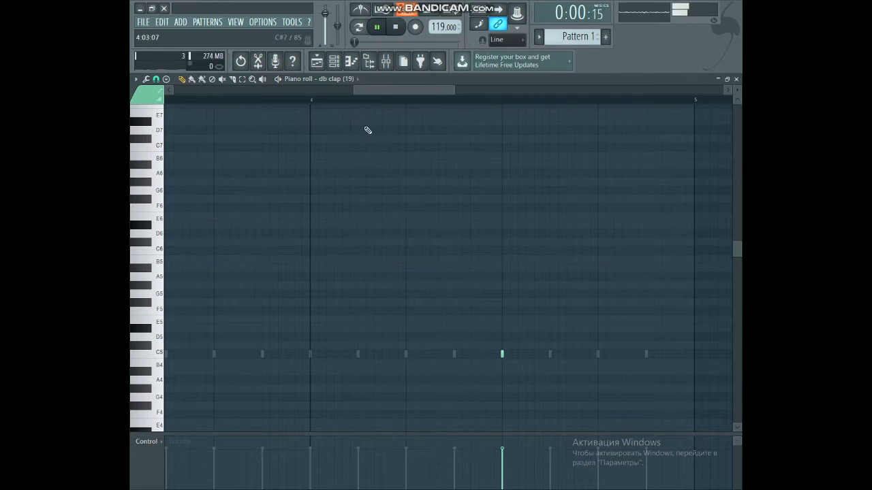
{"action": "scroll", "coordinate": [339, 95], "scroll_direction": "down", "scroll_amount": 4}
{"action": "key", "text": "space"}
{"action": "left_click", "coordinate": [335, 79]}
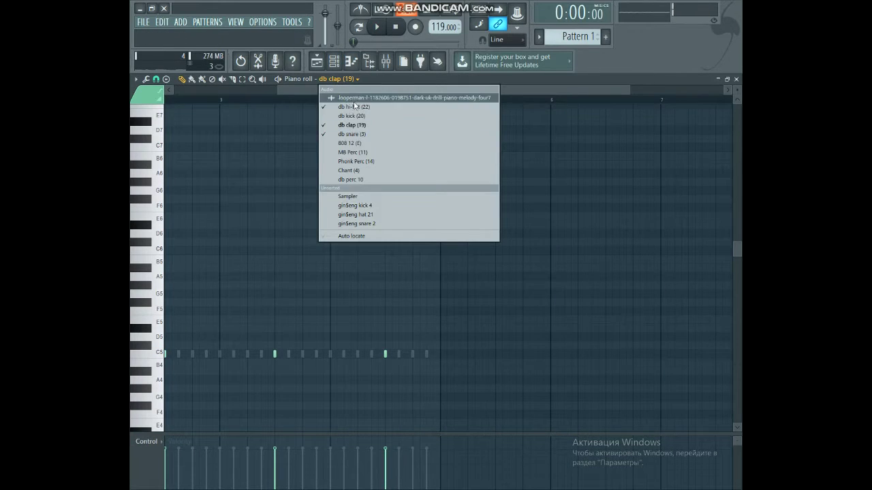
{"action": "left_click", "coordinate": [362, 144]}
{"action": "left_click_drag", "start_coordinate": [340, 90], "coordinate": [231, 90]}
{"action": "left_click_drag", "start_coordinate": [190, 353], "coordinate": [182, 349]}
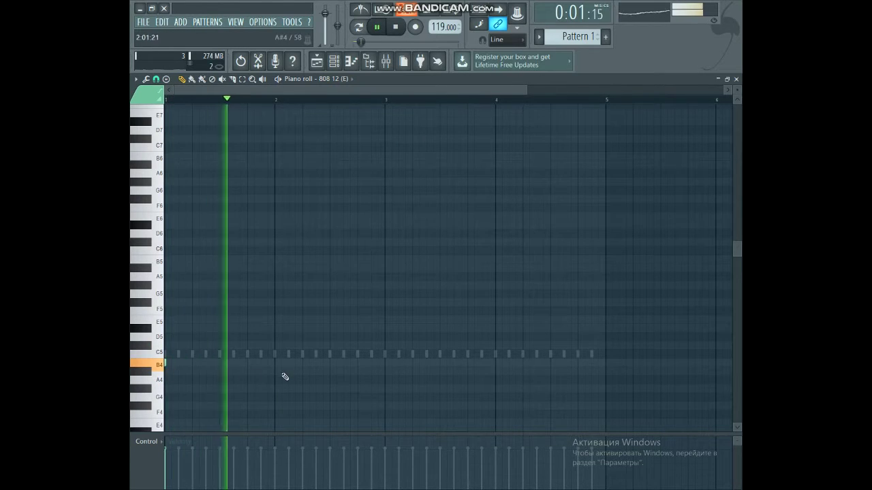
Place B4 notes for the 808 at step 5 of bar 2 and at the start of bar 3
{"action": "left_click", "coordinate": [303, 364]}
{"action": "key", "text": "space"}
{"action": "key", "text": "space"}
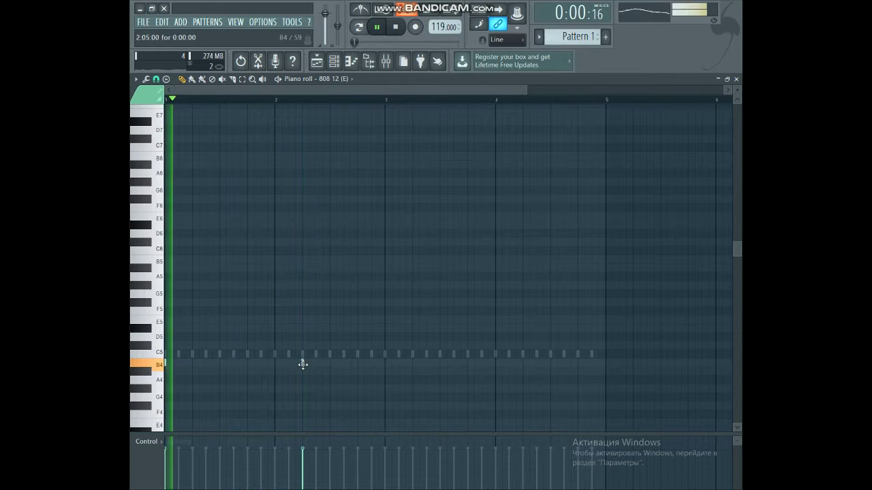
{"action": "right_click", "coordinate": [303, 364]}
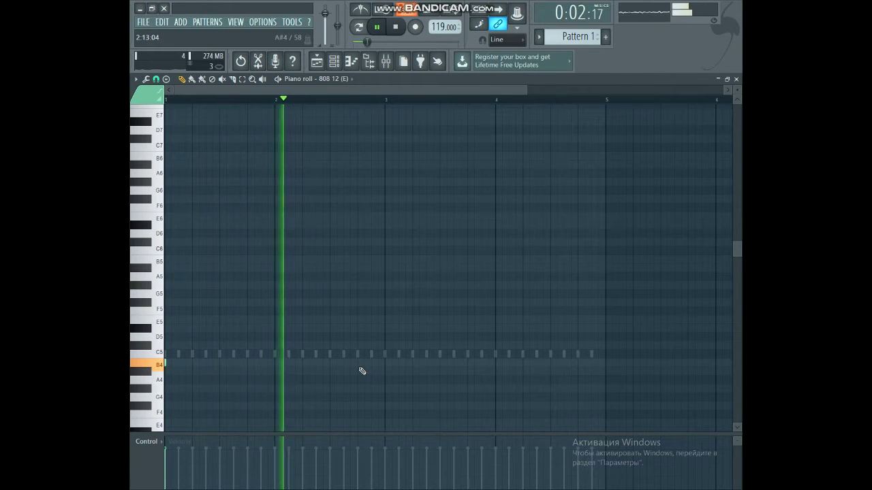
{"action": "left_click", "coordinate": [384, 362]}
{"action": "left_click", "coordinate": [303, 362]}
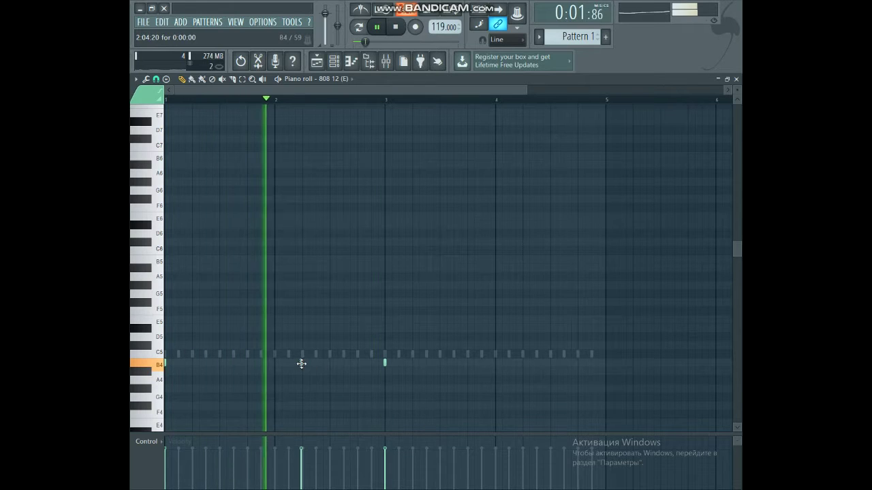
Add a B4 808 note at step 11 of bar 2 and lower the note at the start of bar 3 to A#4
{"action": "key", "text": "space"}
{"action": "scroll", "coordinate": [361, 119], "scroll_direction": "up", "scroll_amount": 2}
{"action": "scroll", "coordinate": [357, 107], "scroll_direction": "down", "scroll_amount": 2}
{"action": "scroll", "coordinate": [327, 107], "scroll_direction": "up", "scroll_amount": 1}
{"action": "scroll", "coordinate": [306, 136], "scroll_direction": "up", "scroll_amount": 3}
{"action": "key", "text": "space"}
{"action": "scroll", "coordinate": [327, 225], "scroll_direction": "down", "scroll_amount": 4}
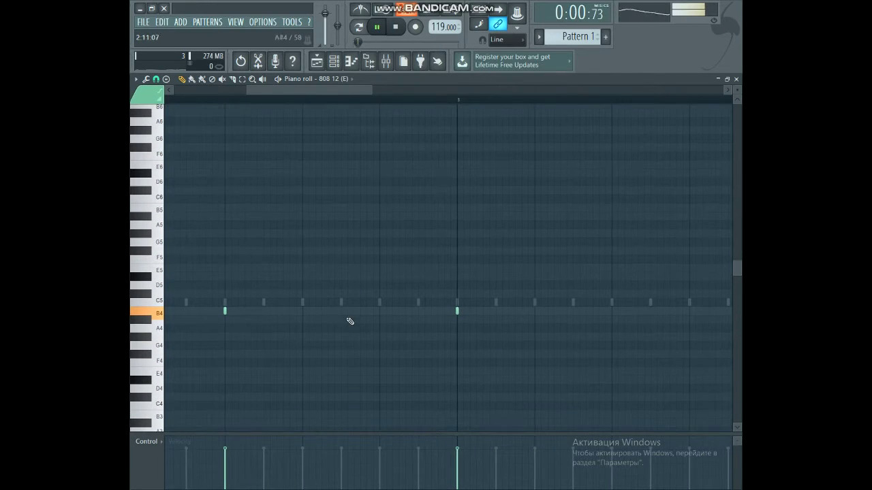
{"action": "left_click", "coordinate": [342, 312]}
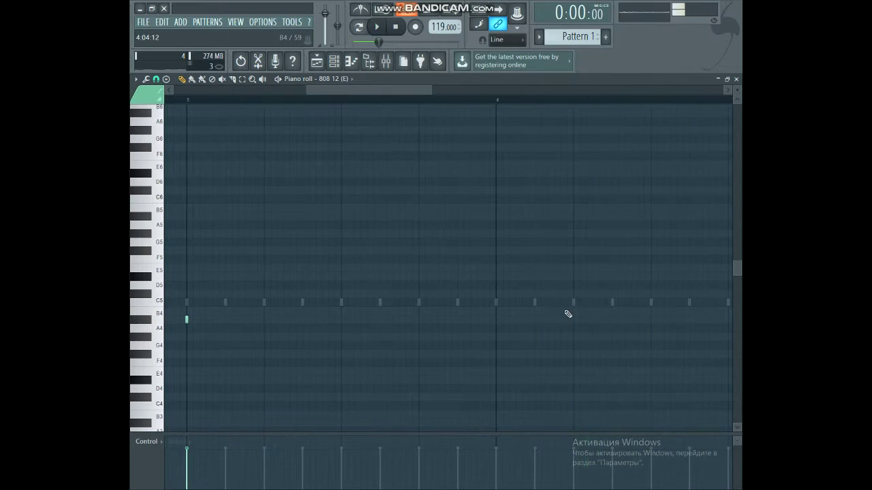
Place C#5 808 notes in bar 4 at steps 3, 5 and 13
{"action": "scroll", "coordinate": [514, 104], "scroll_direction": "down", "scroll_amount": 4}
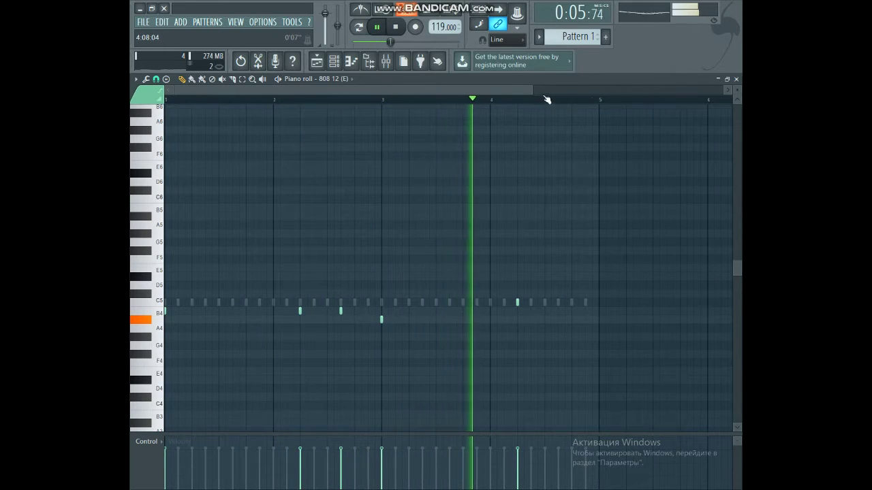
{"action": "scroll", "coordinate": [548, 101], "scroll_direction": "down", "scroll_amount": 1}
{"action": "scroll", "coordinate": [572, 225], "scroll_direction": "up", "scroll_amount": 2}
{"action": "scroll", "coordinate": [566, 249], "scroll_direction": "down", "scroll_amount": 3}
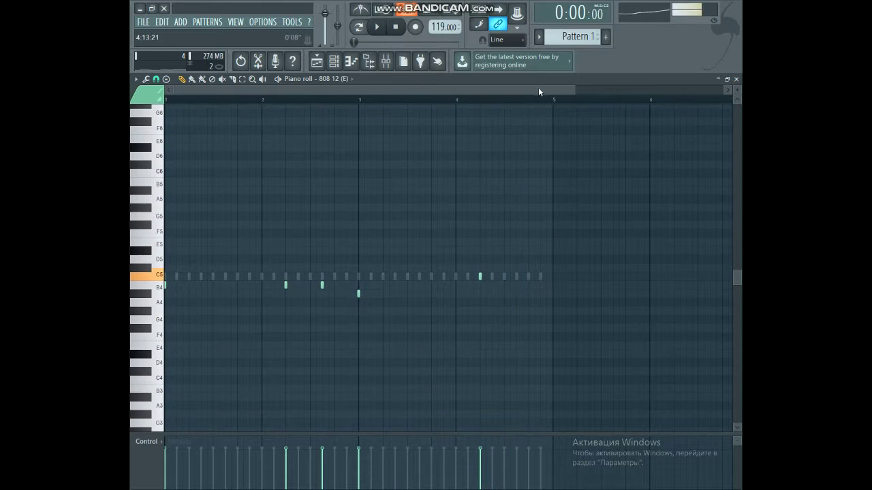
{"action": "scroll", "coordinate": [543, 95], "scroll_direction": "up", "scroll_amount": 3}
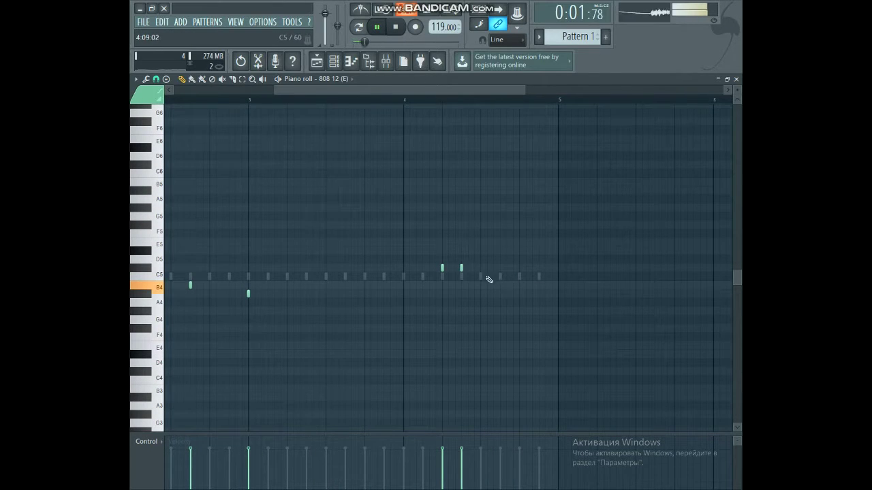
{"action": "left_click_drag", "start_coordinate": [521, 270], "coordinate": [523, 269]}
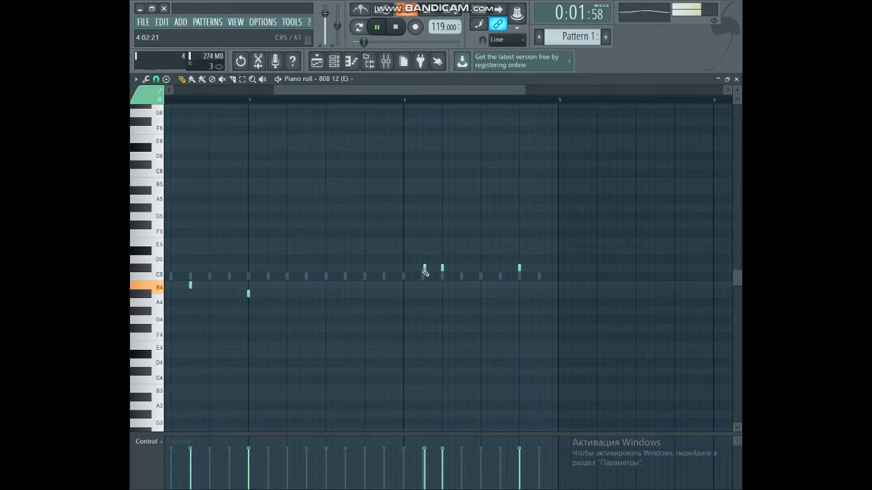
Add an A#4 808 note at step 7 of bar 3 in place of the one at step 5
{"action": "left_click_drag", "start_coordinate": [337, 91], "coordinate": [343, 90]}
{"action": "key", "text": "space"}
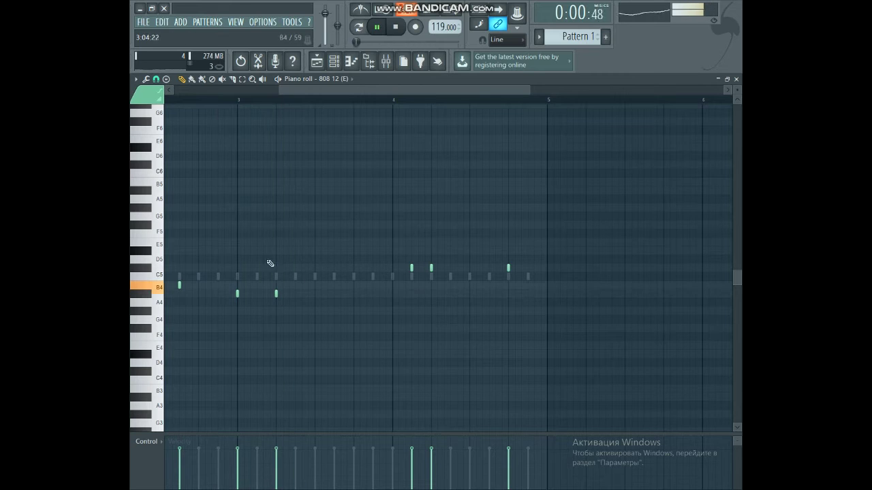
{"action": "right_click", "coordinate": [276, 294]}
{"action": "left_click", "coordinate": [294, 295]}
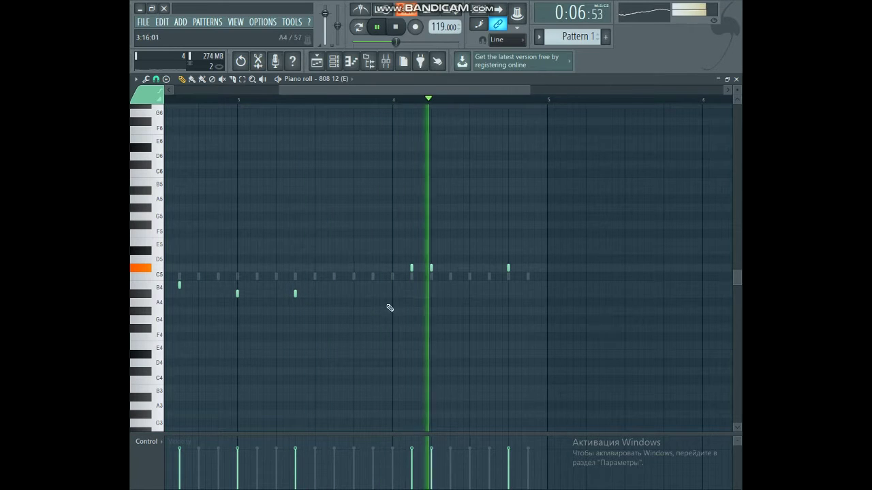
Rearrange the 808's C#5 notes in bar 4 so they sit on steps 3, 5 and 15
{"action": "left_click", "coordinate": [450, 267]}
{"action": "left_click", "coordinate": [528, 267]}
{"action": "right_click", "coordinate": [508, 268]}
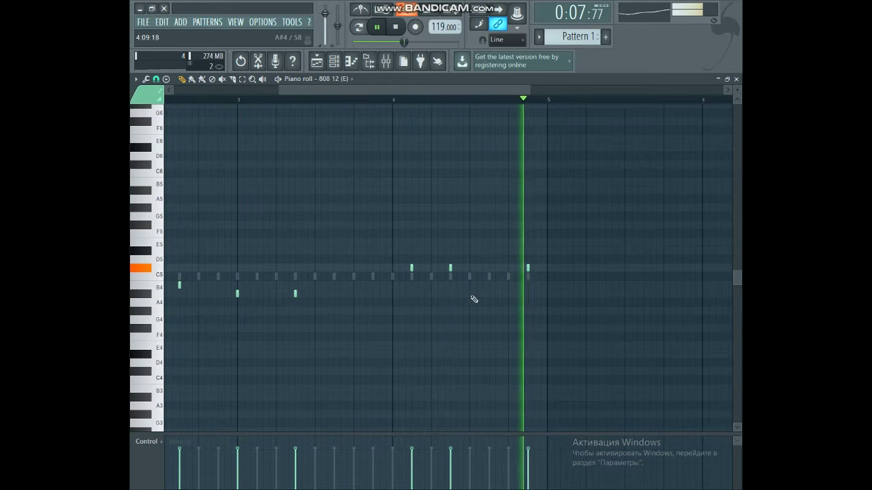
{"action": "right_click", "coordinate": [411, 268]}
{"action": "left_click", "coordinate": [431, 268]}
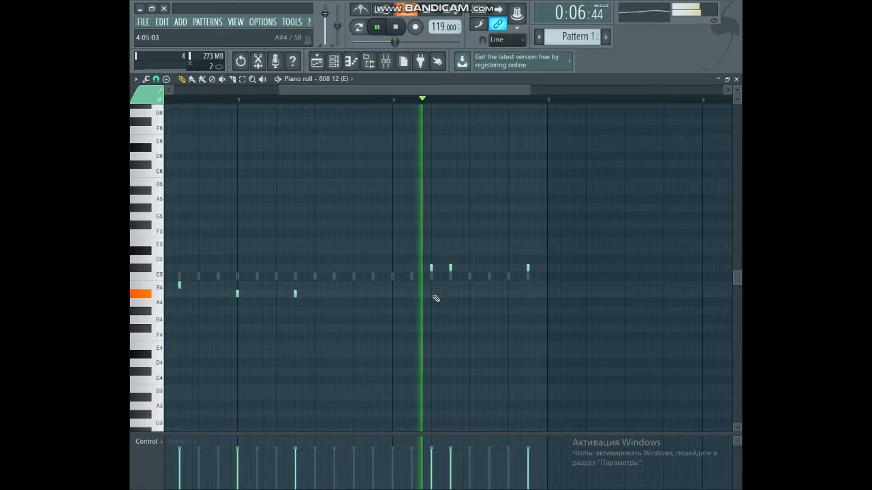
{"action": "left_click", "coordinate": [411, 267]}
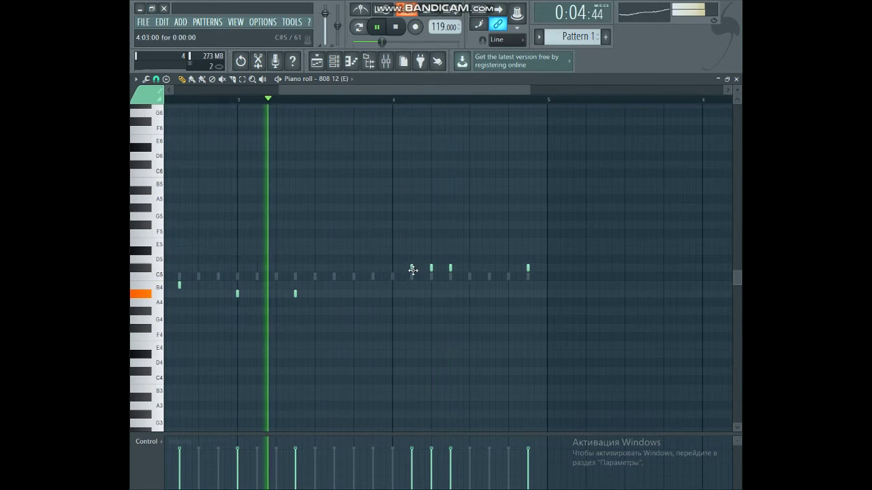
{"action": "right_click", "coordinate": [450, 267]}
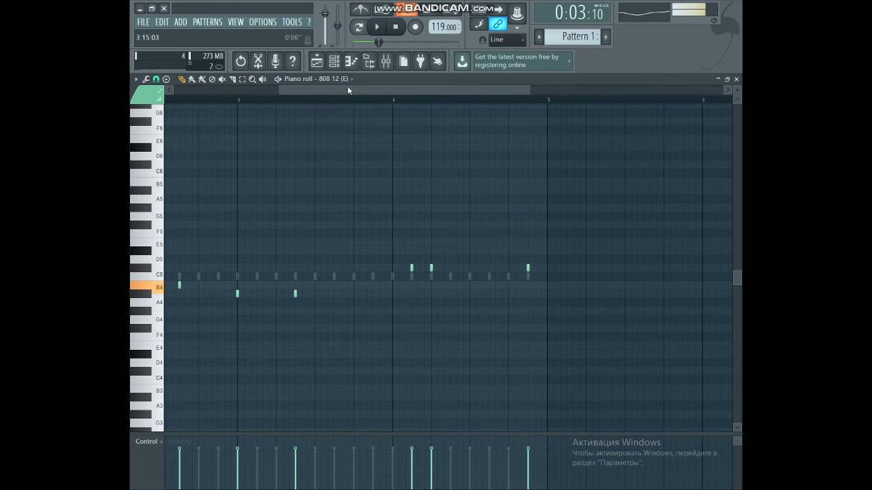
Copy the 808 12 (E) channel's notes into the db kick (20) channel
{"action": "left_click", "coordinate": [338, 64]}
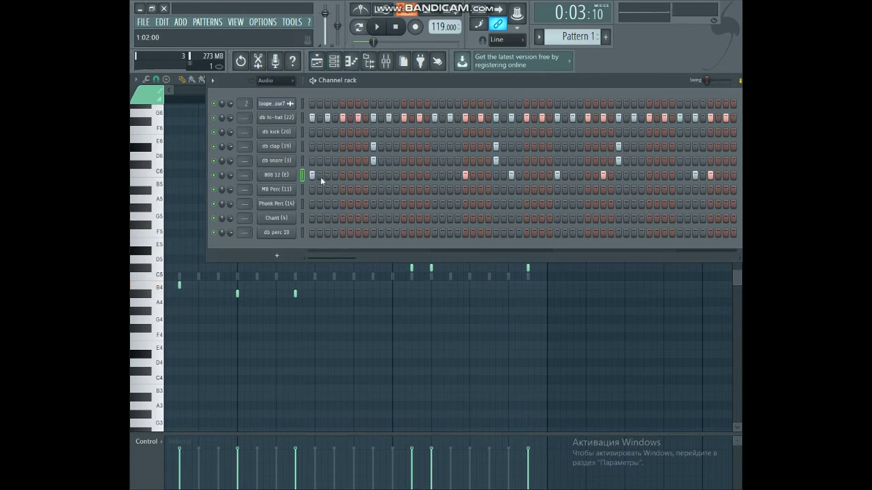
{"action": "left_click", "coordinate": [305, 131]}
{"action": "key", "text": "ctrl+v"}
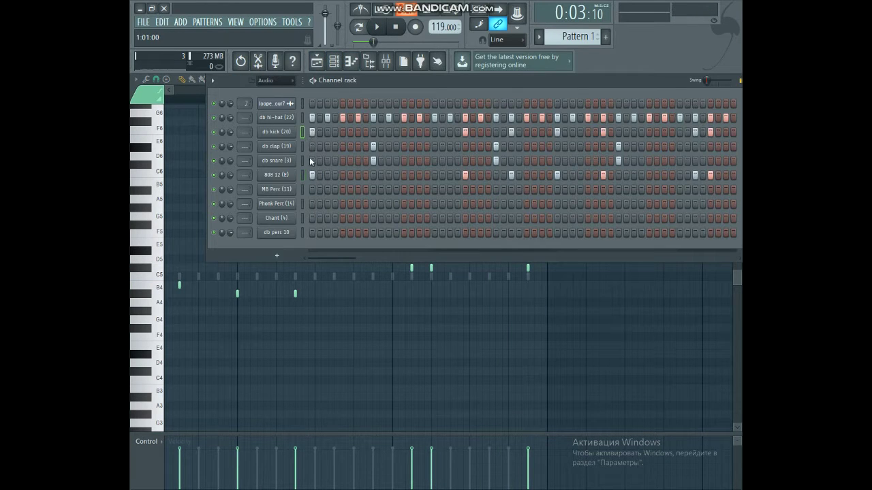
{"action": "right_click", "coordinate": [387, 374]}
Show the db kick (20) notes in the piano roll and delete the kick at step 3 of bar 4
{"action": "key", "text": "space"}
{"action": "left_click_drag", "start_coordinate": [345, 91], "coordinate": [225, 94]}
{"action": "key", "text": "space"}
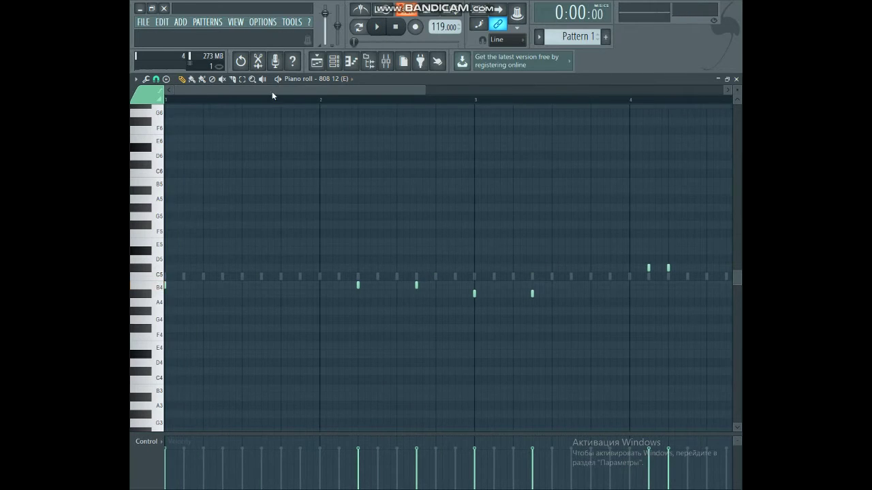
{"action": "left_click", "coordinate": [335, 80]}
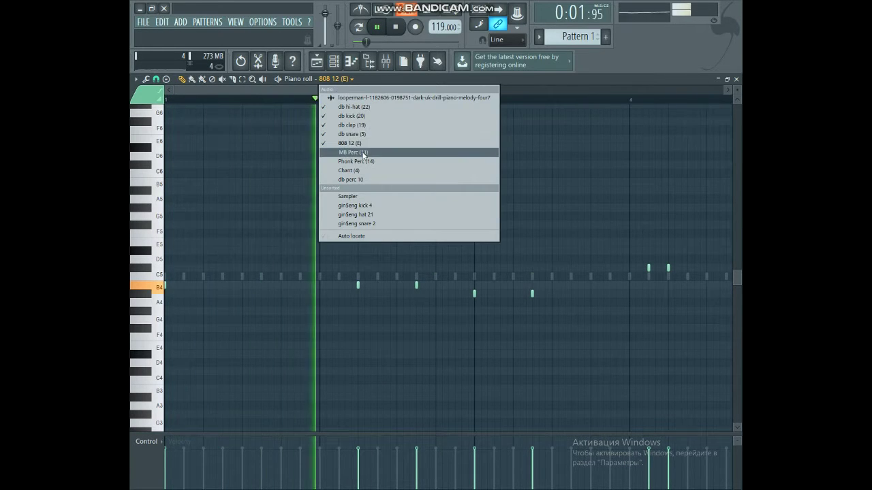
{"action": "left_click", "coordinate": [363, 117]}
{"action": "right_click", "coordinate": [474, 294]}
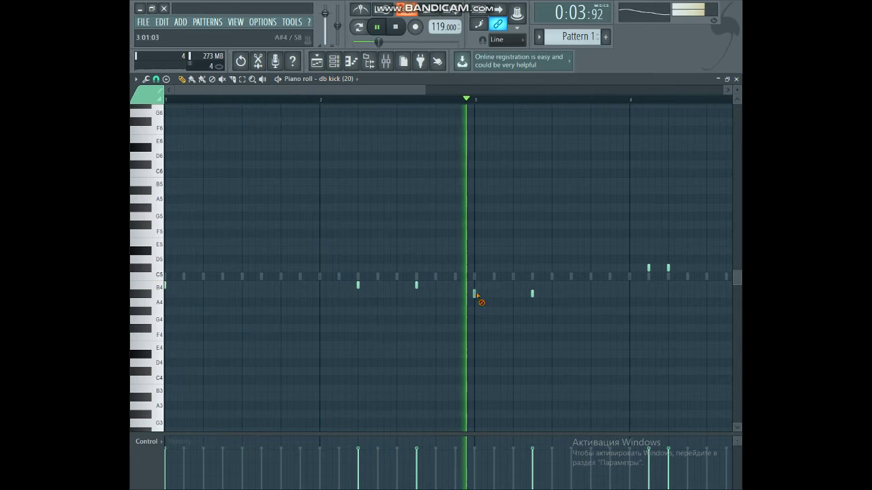
{"action": "key", "text": "ctrl+z"}
{"action": "key", "text": "space"}
{"action": "key", "text": "space"}
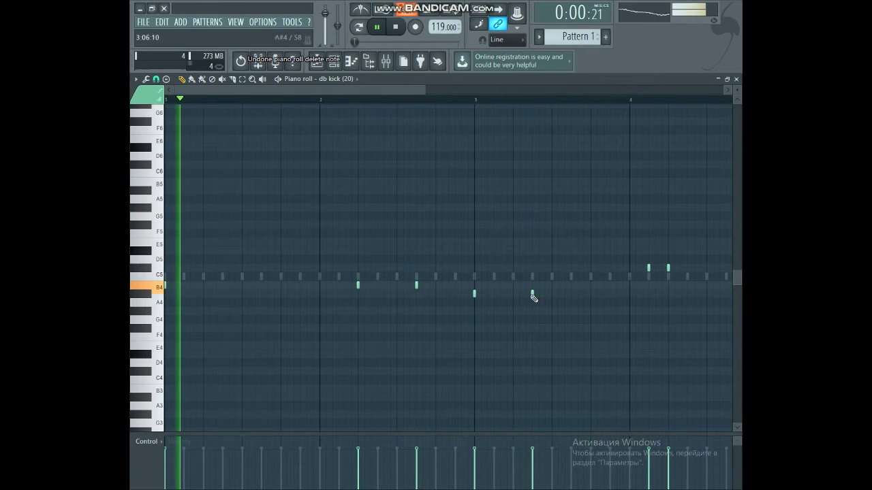
{"action": "right_click", "coordinate": [648, 269]}
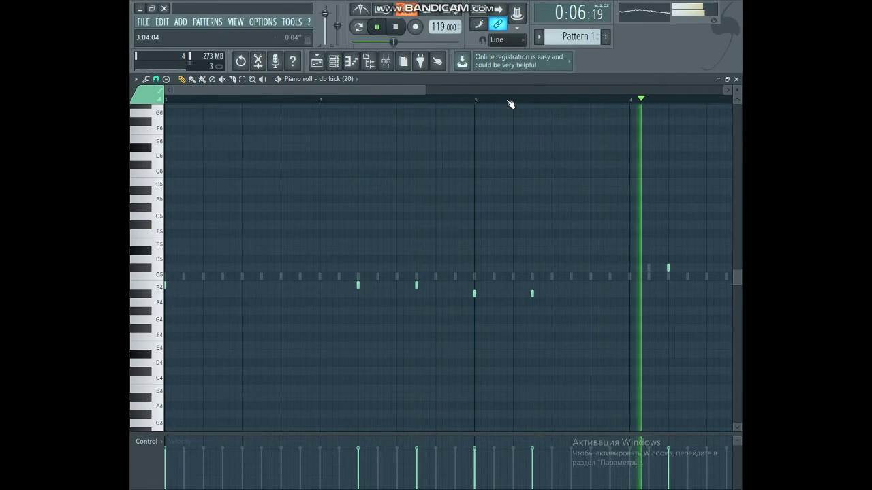
Lower the db kick notes in bar 4 and the B4 kick notes in bars 1 and 2 to A#4
{"action": "scroll", "coordinate": [513, 101], "scroll_direction": "down", "scroll_amount": 2}
{"action": "left_click_drag", "start_coordinate": [658, 222], "coordinate": [300, 282]}
{"action": "key", "text": "Down"}
{"action": "key", "text": "Down"}
{"action": "key", "text": "Down"}
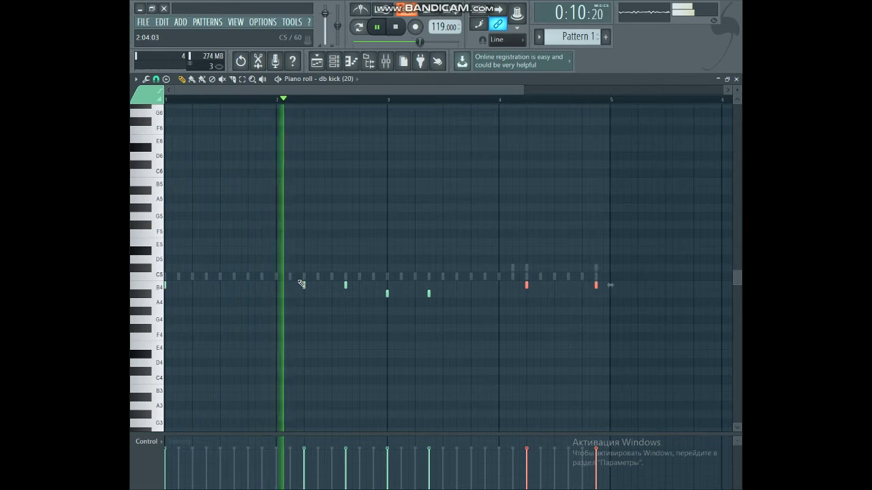
{"action": "key", "text": "space"}
{"action": "left_click_drag", "start_coordinate": [133, 271], "coordinate": [158, 288]}
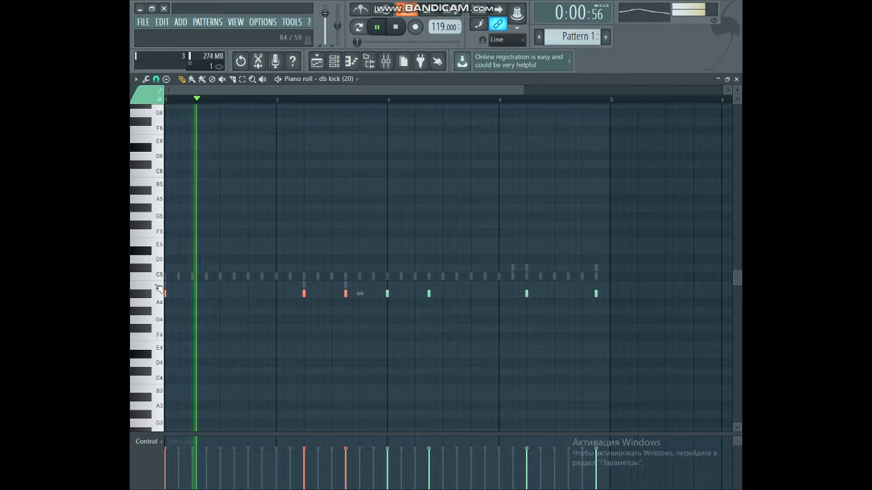
Show the Phonk Perc (14) channel in the piano roll and place a B4 note at the start of bar 1
{"action": "key", "text": "space"}
{"action": "left_click", "coordinate": [331, 80]}
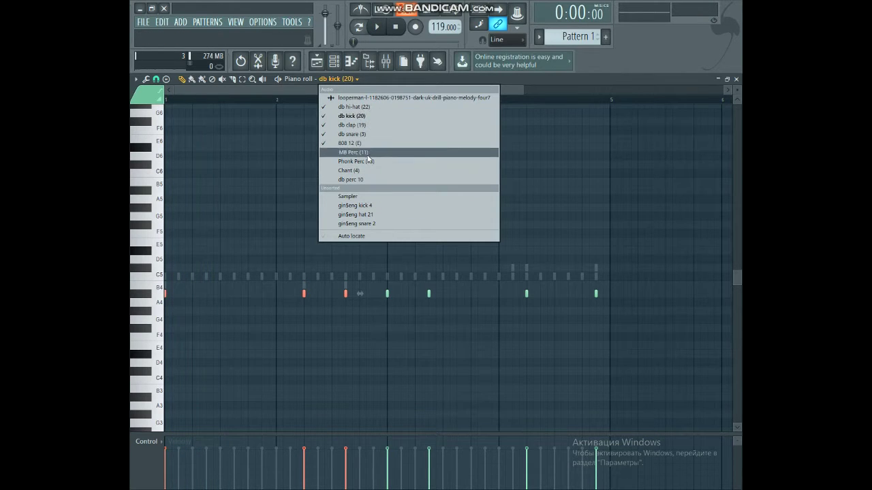
{"action": "left_click", "coordinate": [367, 161]}
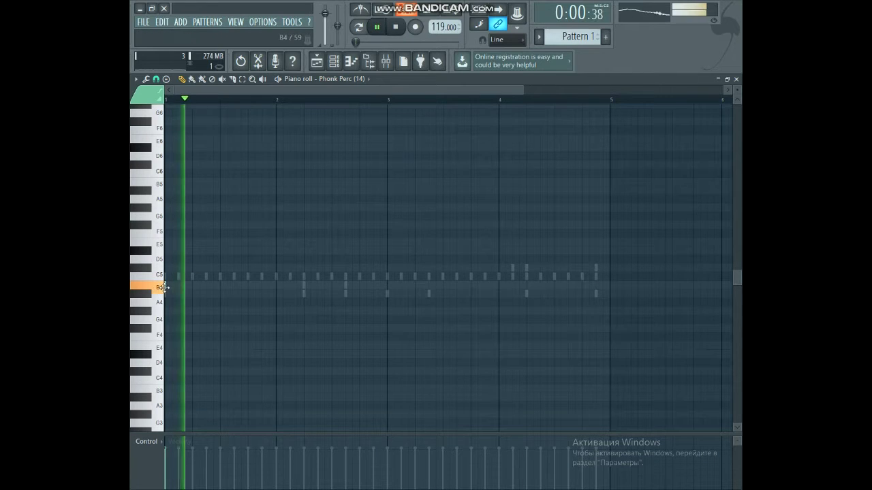
Switch the piano roll to MB Perc (11) and put a single B4 note on step 7 of bar 2
{"action": "left_click", "coordinate": [350, 79]}
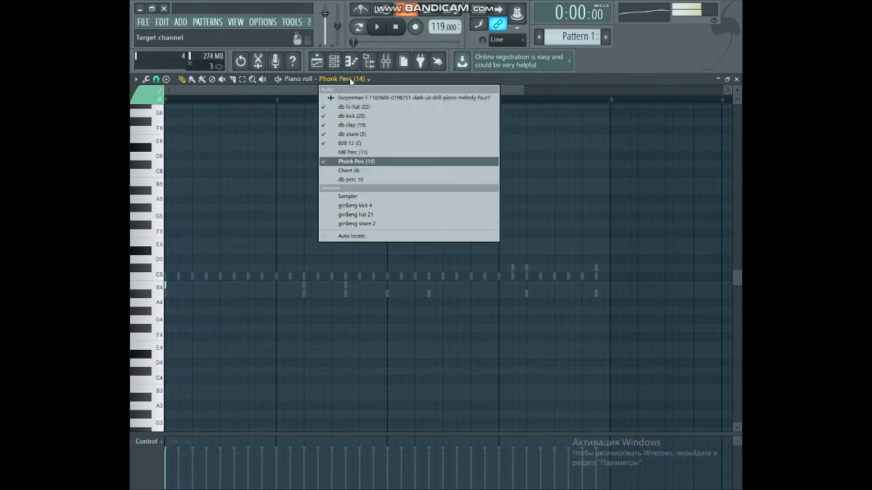
{"action": "left_click", "coordinate": [353, 151]}
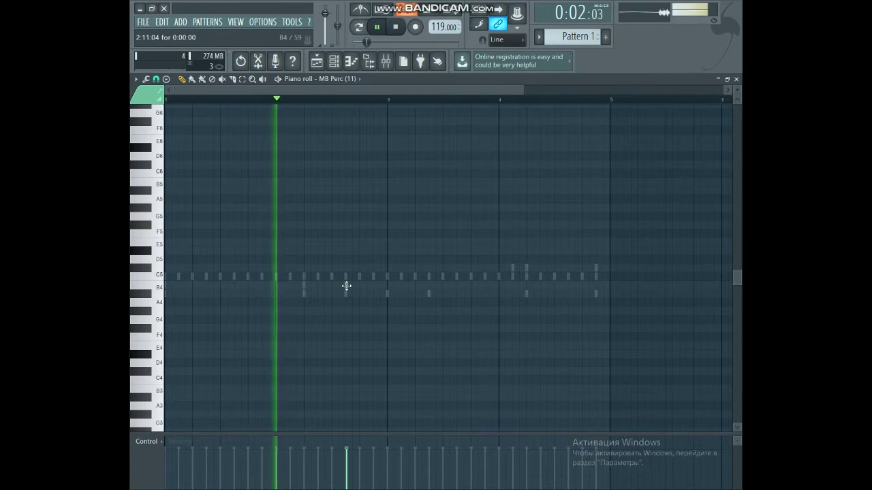
{"action": "key", "text": "space"}
{"action": "left_click_drag", "start_coordinate": [344, 287], "coordinate": [319, 290], "text": "shift"}
{"action": "key", "text": "space"}
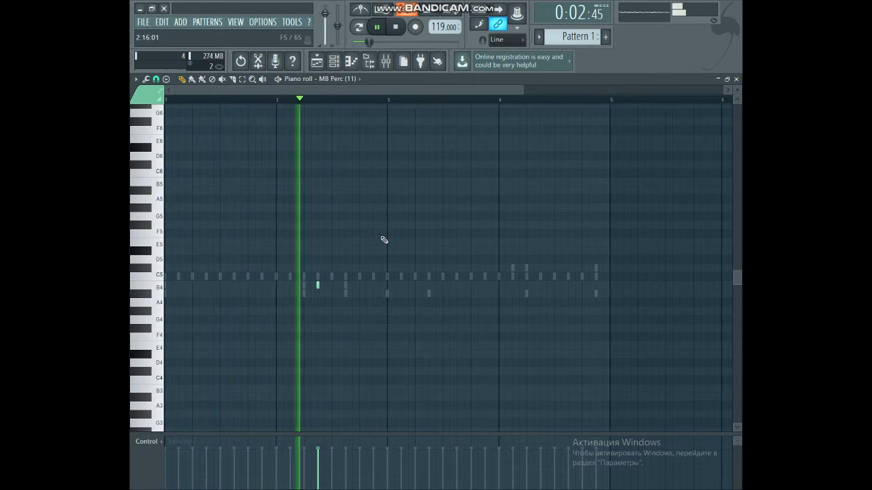
{"action": "left_click", "coordinate": [348, 79]}
{"action": "left_click", "coordinate": [376, 172]}
{"action": "key", "text": "space"}
Switch the piano roll to db perc 10 and add D#5 notes on step 15 of bar 1 and step 3 of bar 2
{"action": "left_click", "coordinate": [343, 79]}
{"action": "left_click", "coordinate": [366, 180]}
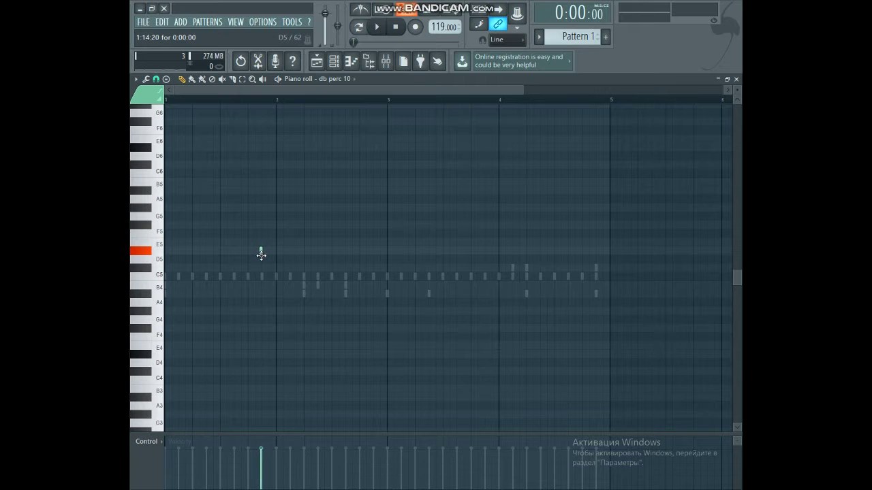
{"action": "key", "text": "space"}
{"action": "scroll", "coordinate": [250, 121], "scroll_direction": "up", "scroll_amount": 5}
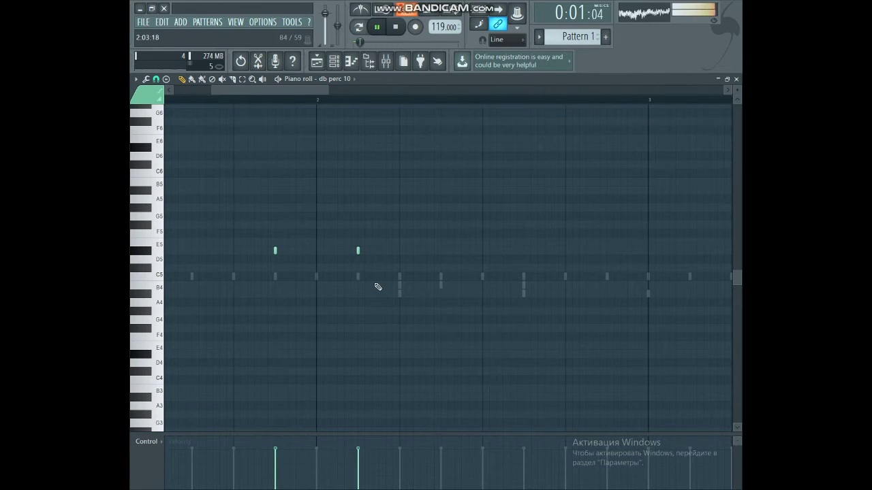
Add a quick three-note C#5 roll from step 13 of bar 4 and a C#5 note on step 15 for db perc 10
{"action": "scroll", "coordinate": [440, 100], "scroll_direction": "down", "scroll_amount": 4}
{"action": "scroll", "coordinate": [440, 90], "scroll_direction": "down", "scroll_amount": 2}
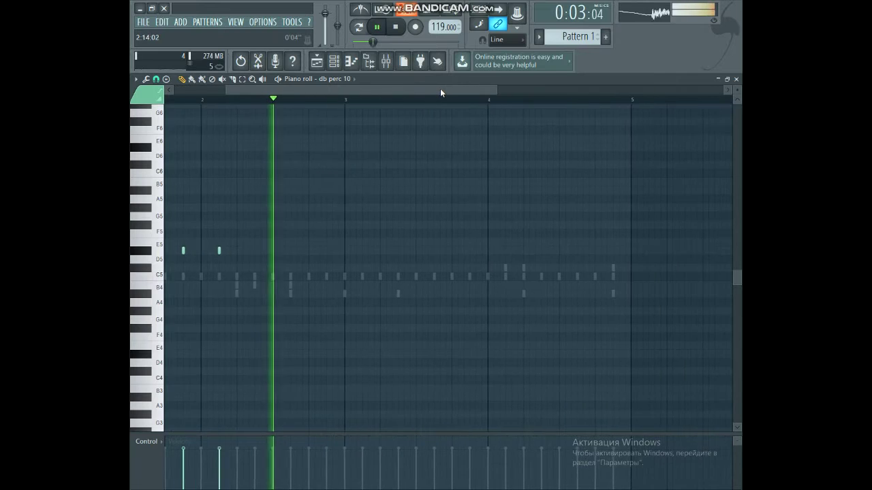
{"action": "scroll", "coordinate": [440, 88], "scroll_direction": "right", "scroll_amount": 1}
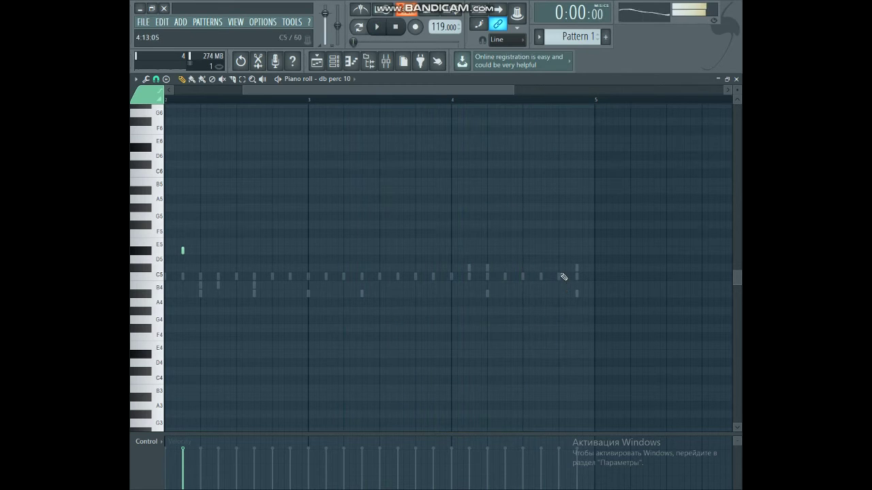
{"action": "scroll", "coordinate": [579, 96], "scroll_direction": "up", "scroll_amount": 4}
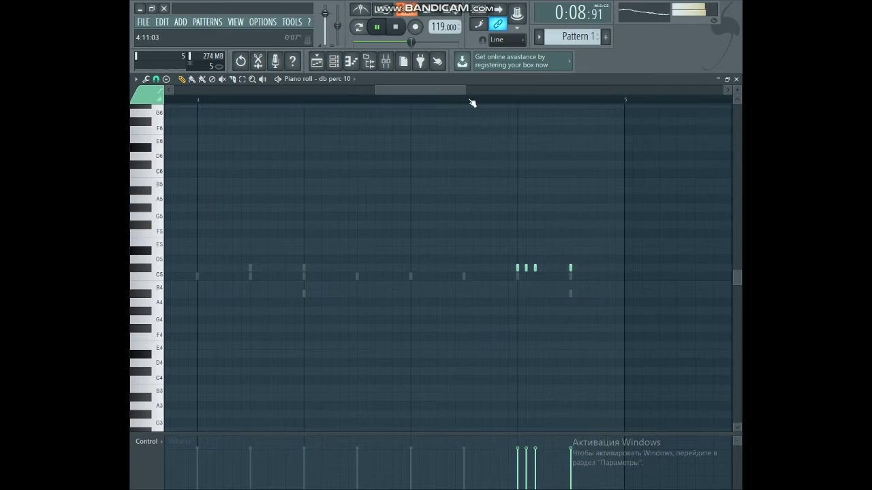
{"action": "scroll", "coordinate": [472, 101], "scroll_direction": "down", "scroll_amount": 3}
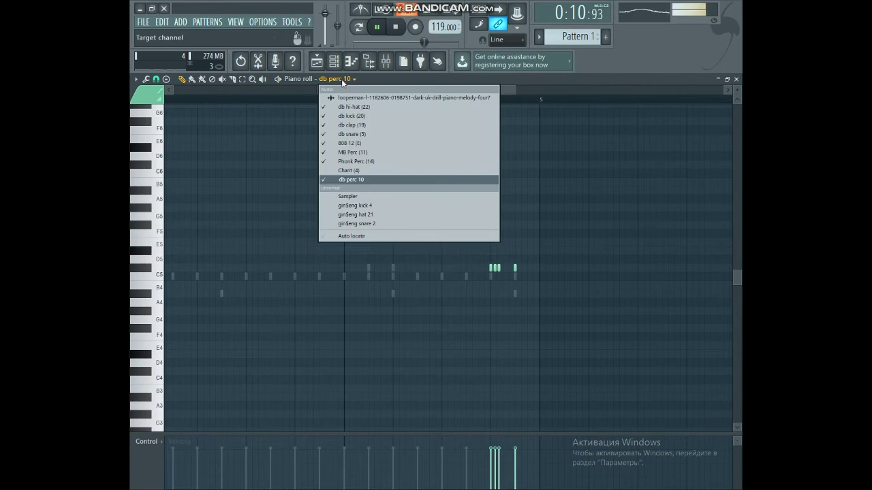